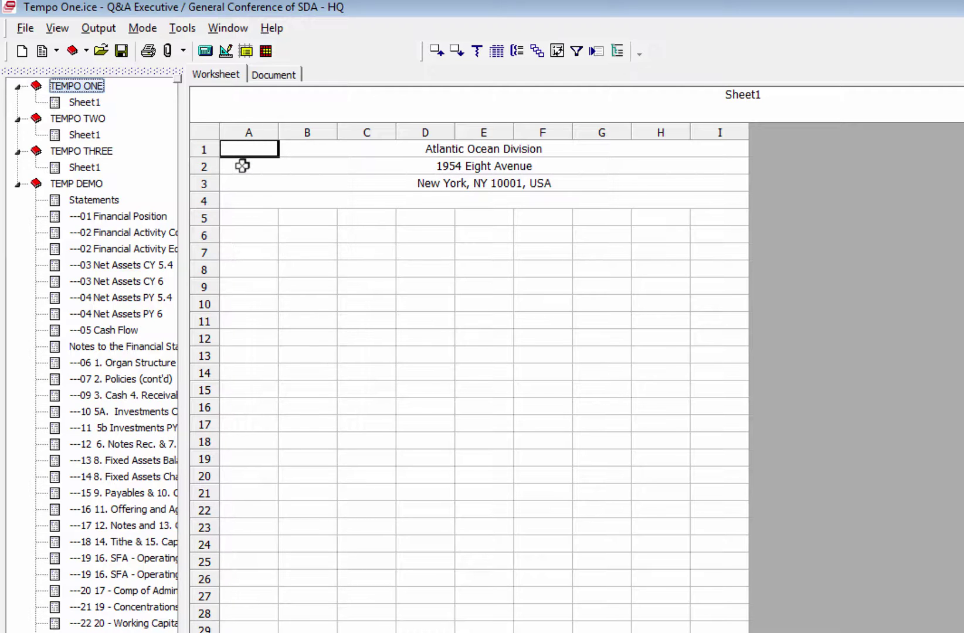
Step: Switch TEMPO ONE's Sheet1 to design mode and examine the Reference Link definitions in cells A1 through A4
left_click(225, 52)
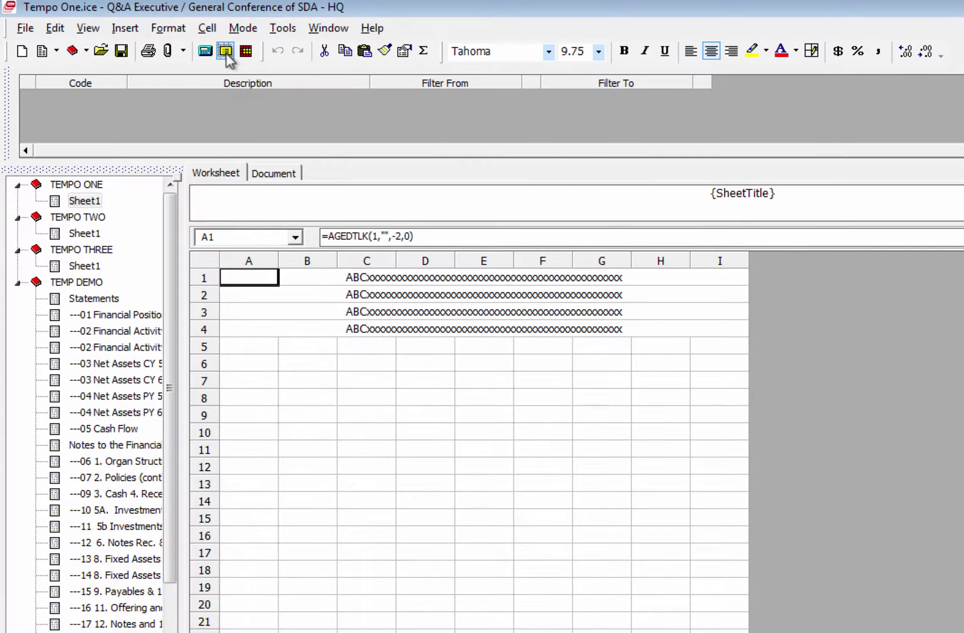
double_click(245, 281)
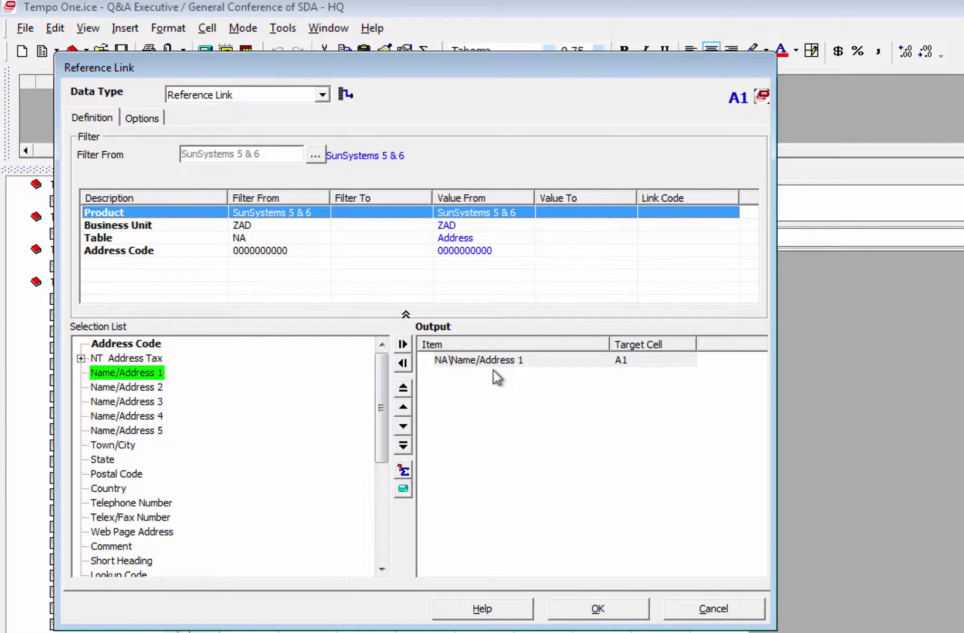
left_click(607, 609)
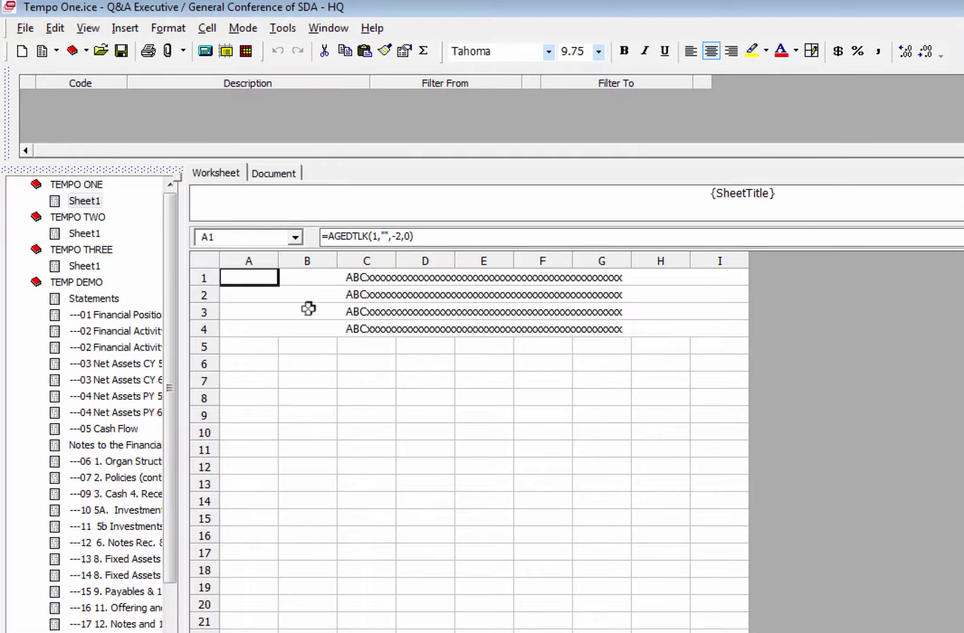
double_click(249, 295)
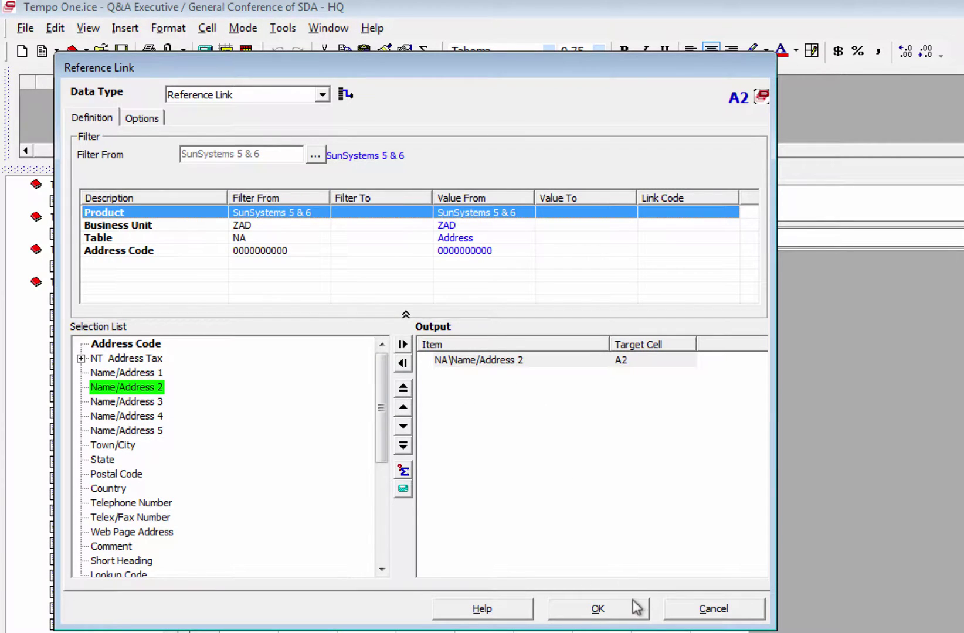
left_click(684, 610)
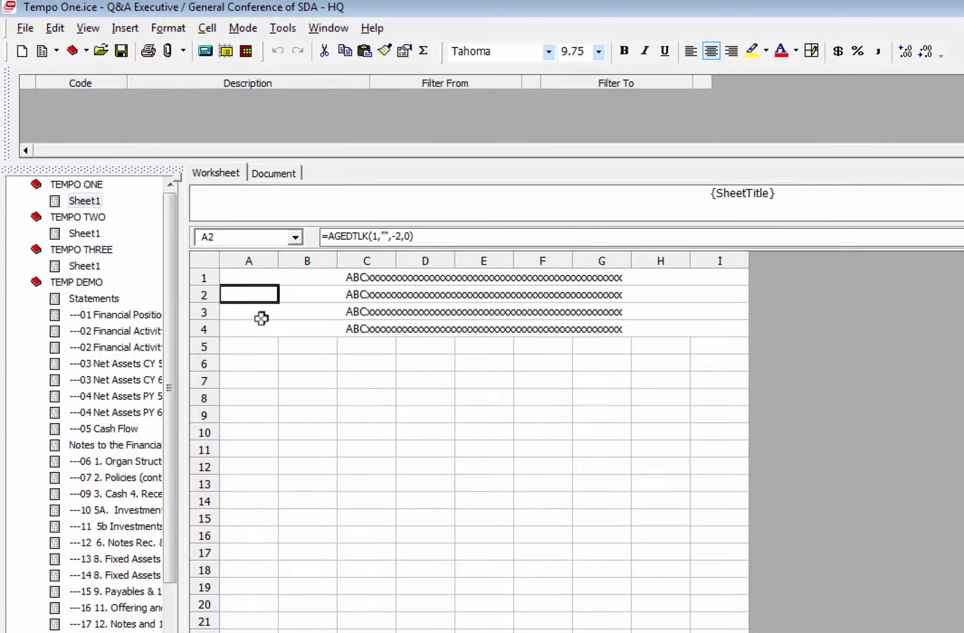
double_click(254, 310)
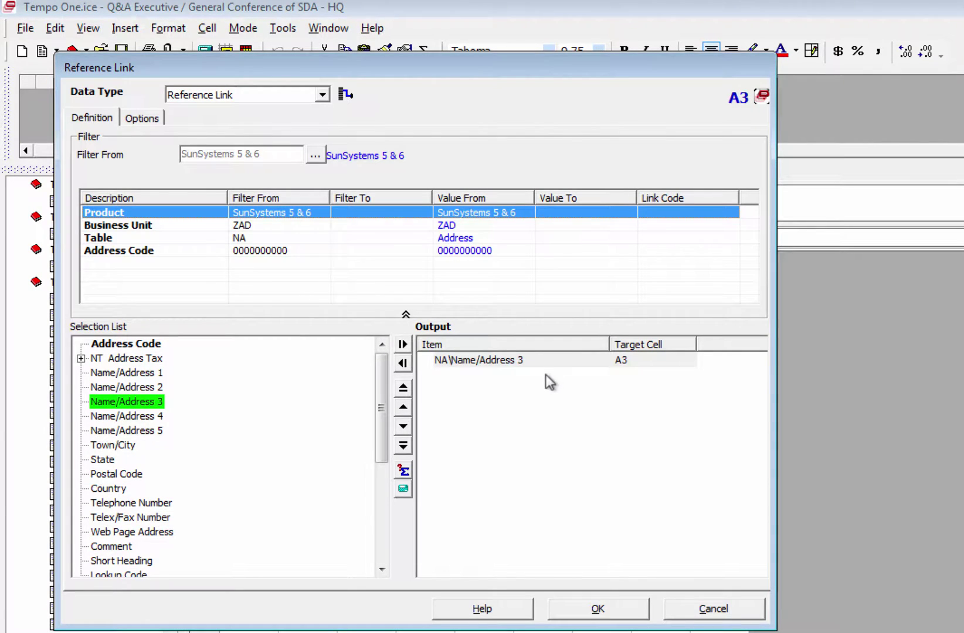
left_click(719, 610)
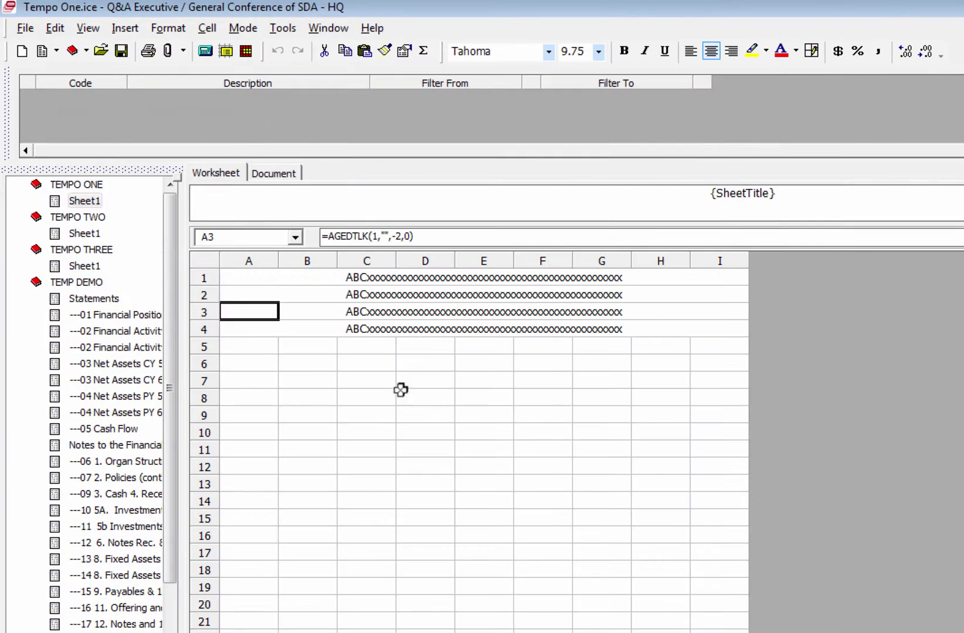
double_click(241, 329)
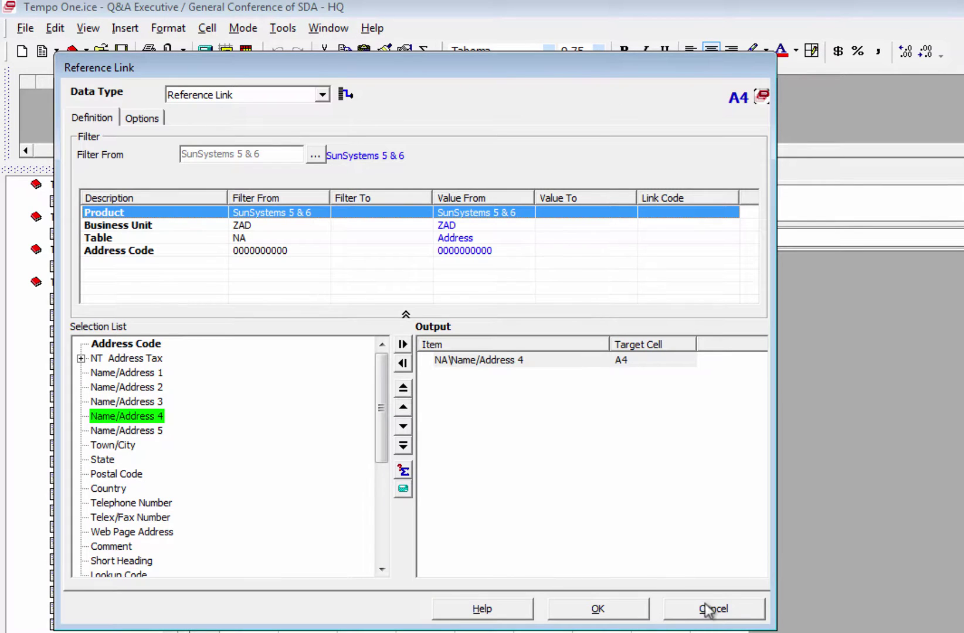
left_click(716, 610)
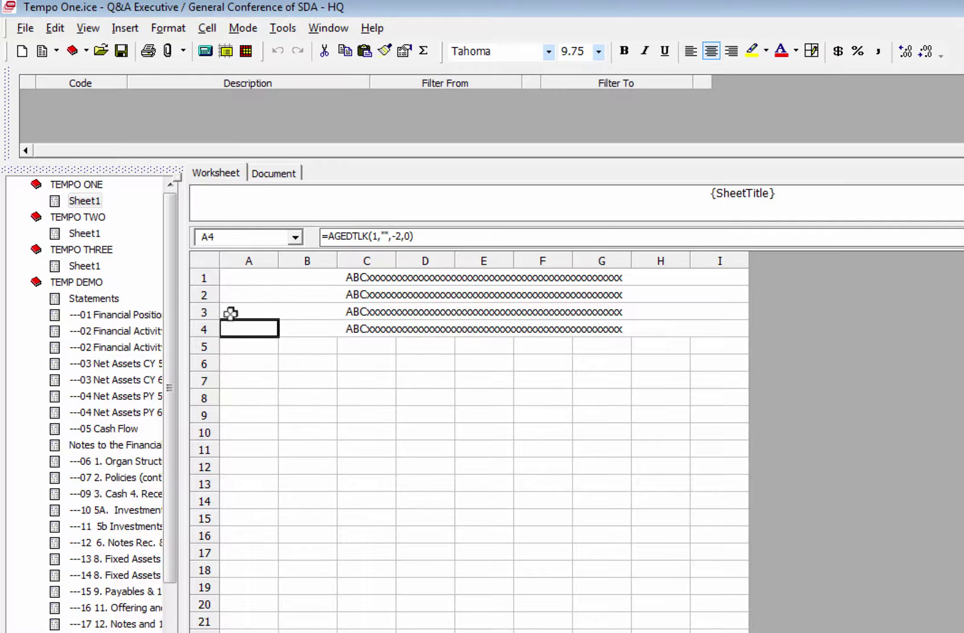
Step: Open Sheet1 of the TEMPO TWO workbook and switch it to design mode with cell A4 selected
left_click(96, 235)
left_click(94, 233)
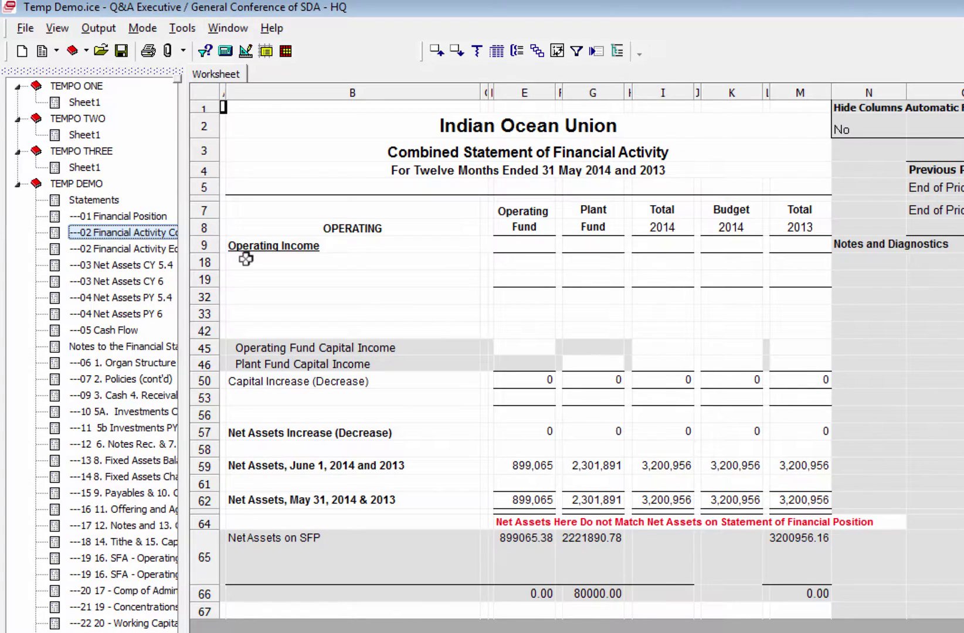
left_click(87, 135)
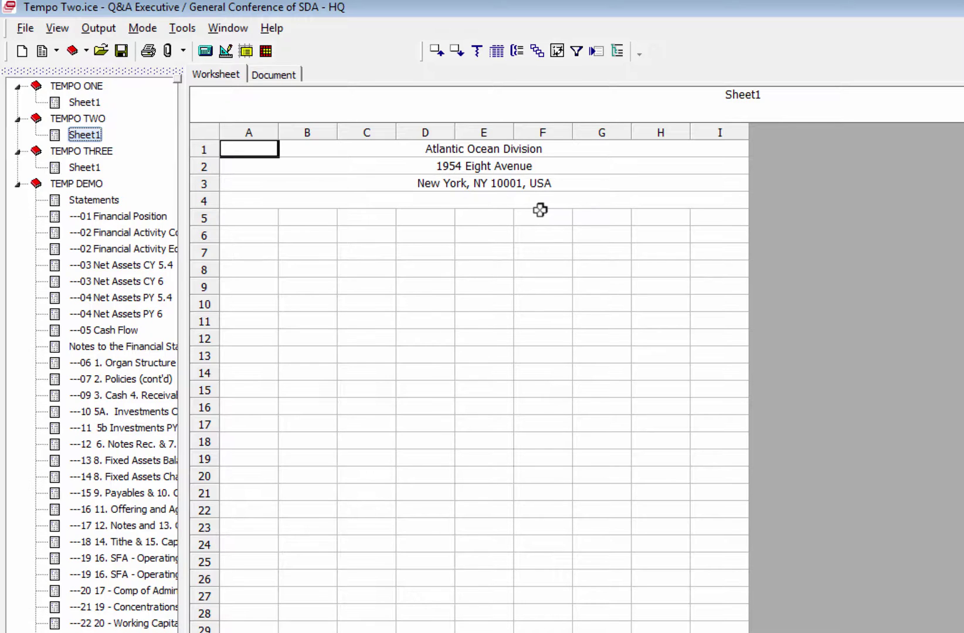
left_click(245, 198)
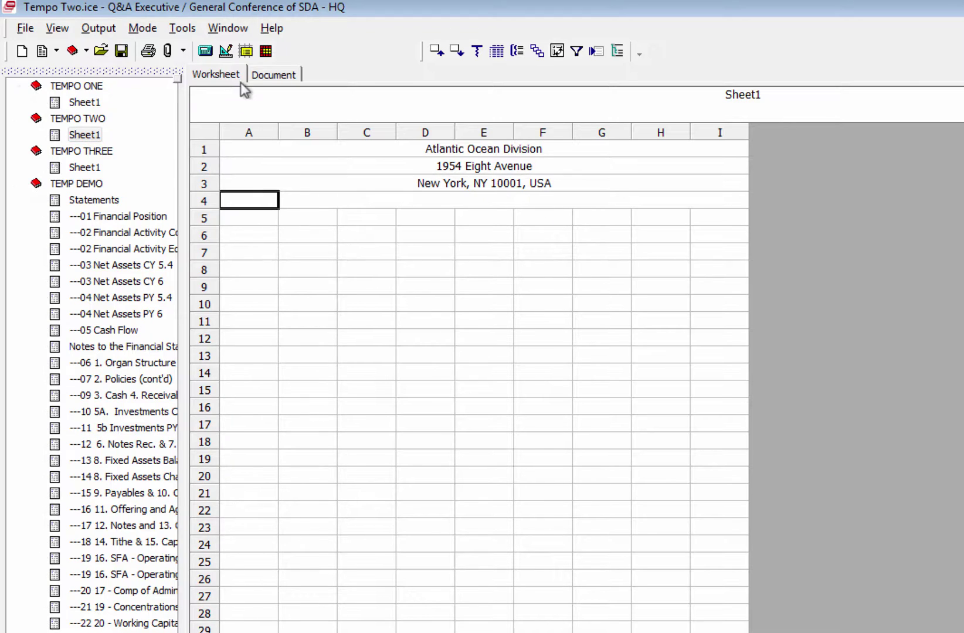
left_click(226, 47)
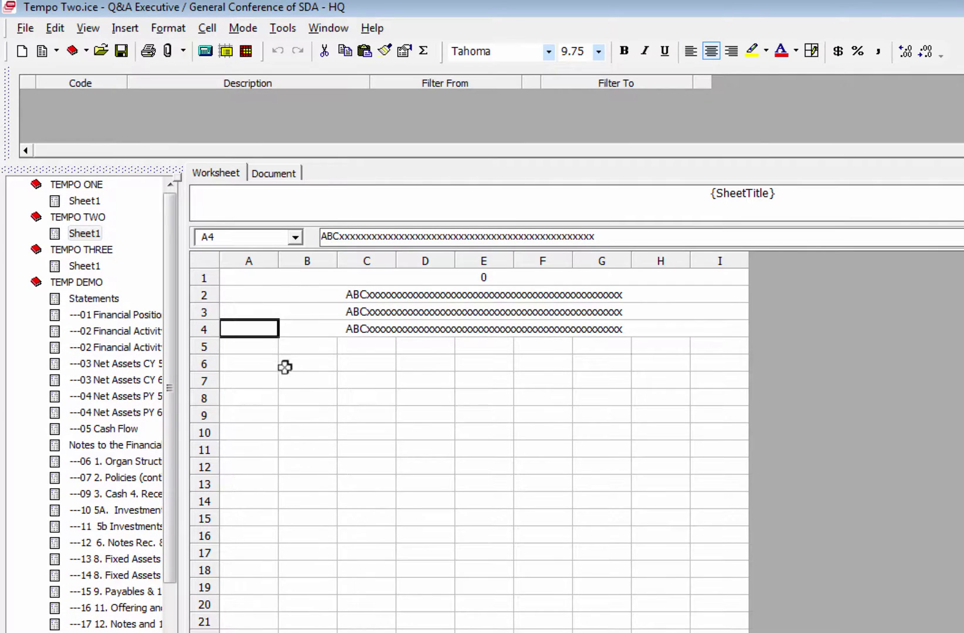
Step: Examine the cell definitions of A4, A3 and A2 in TEMPO TWO's Sheet1 without changing them
left_click(254, 329)
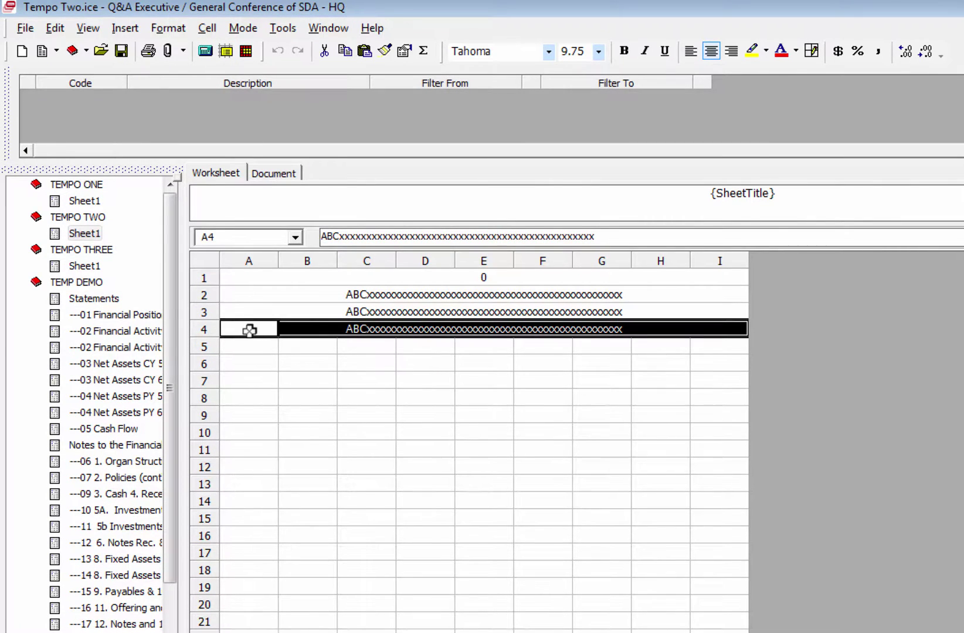
double_click(249, 329)
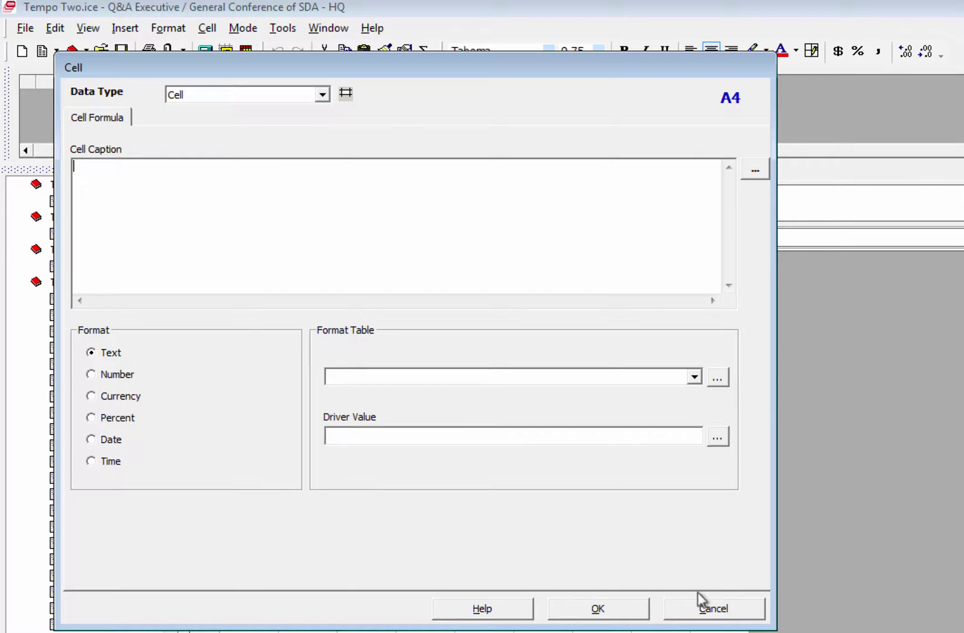
left_click(706, 607)
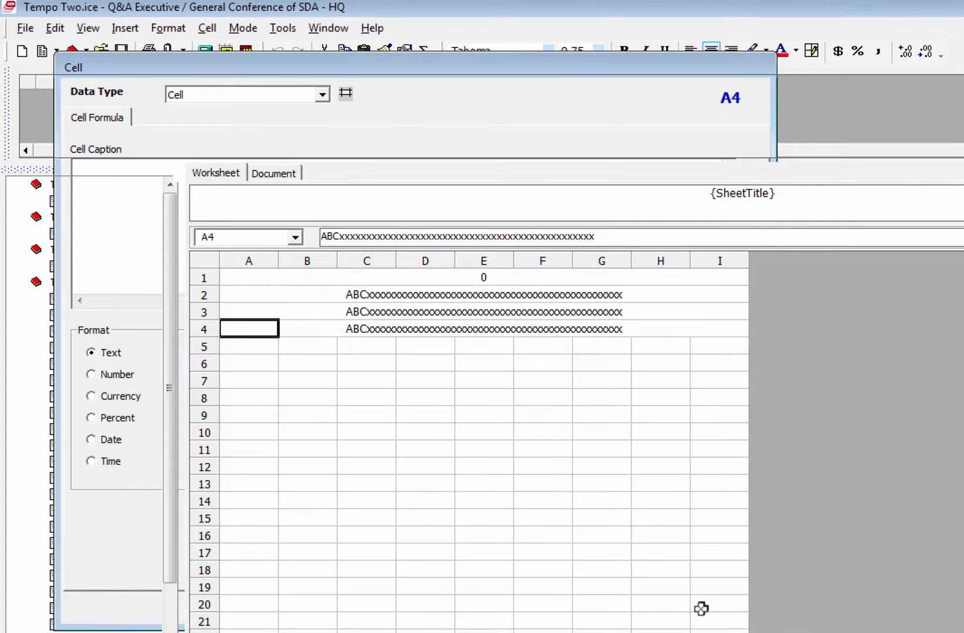
double_click(254, 311)
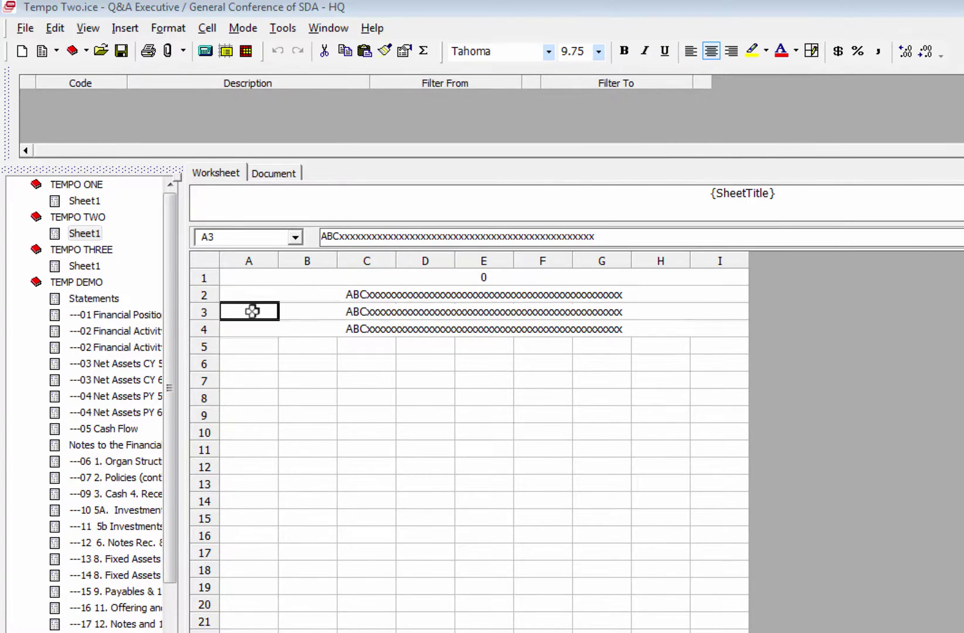
left_click(706, 610)
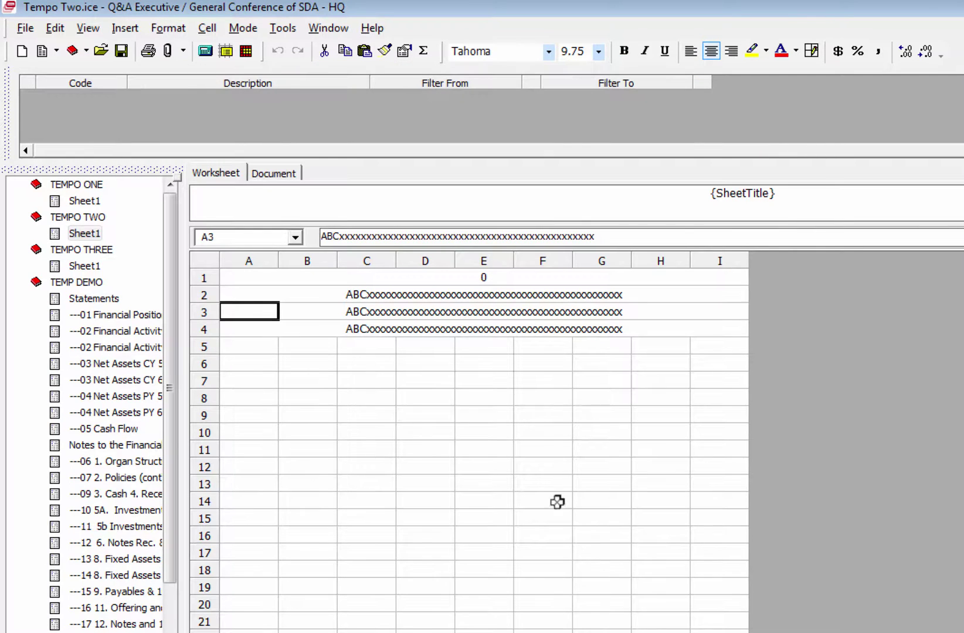
double_click(241, 301)
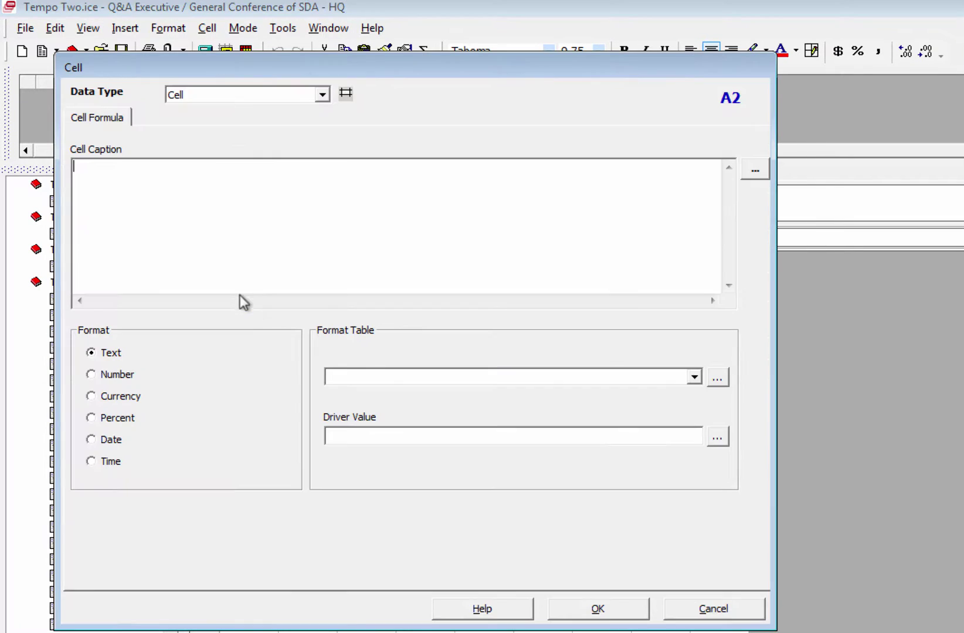
left_click(700, 610)
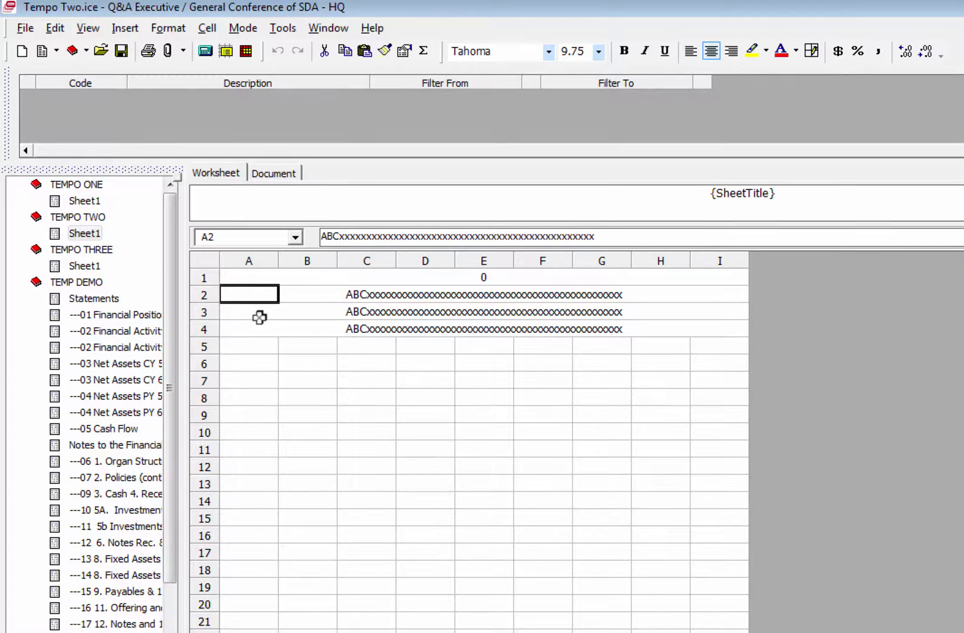
Step: Review the output items and target cells of the Reference Link in cell A1 of TEMPO TWO
left_click(249, 278)
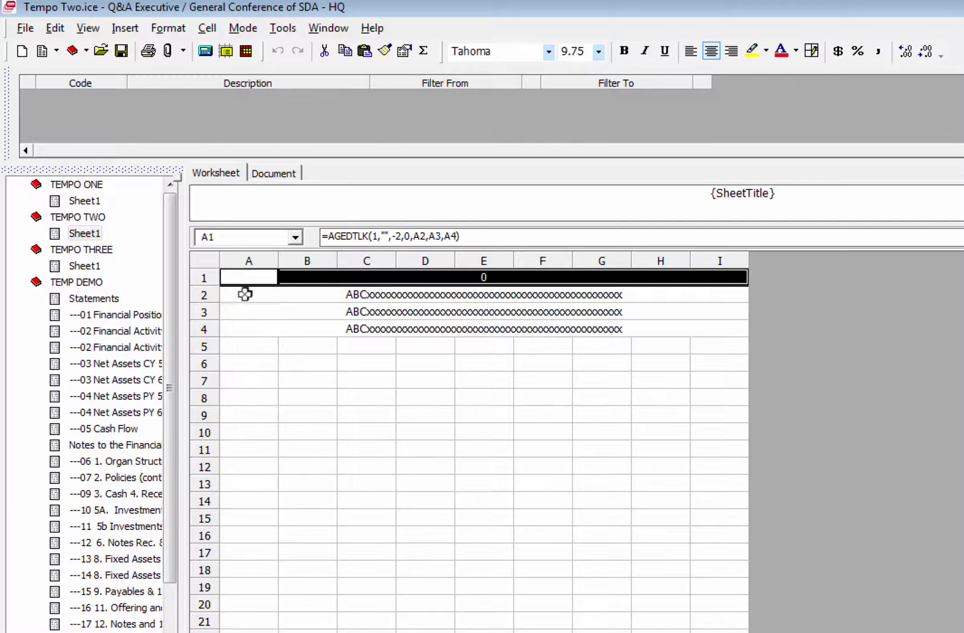
double_click(247, 276)
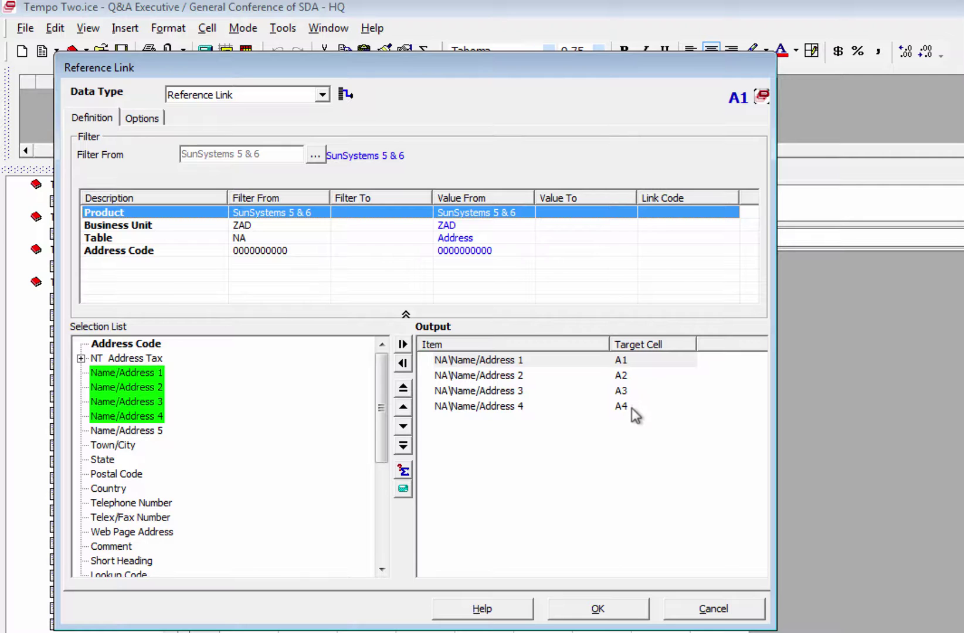
left_click(626, 613)
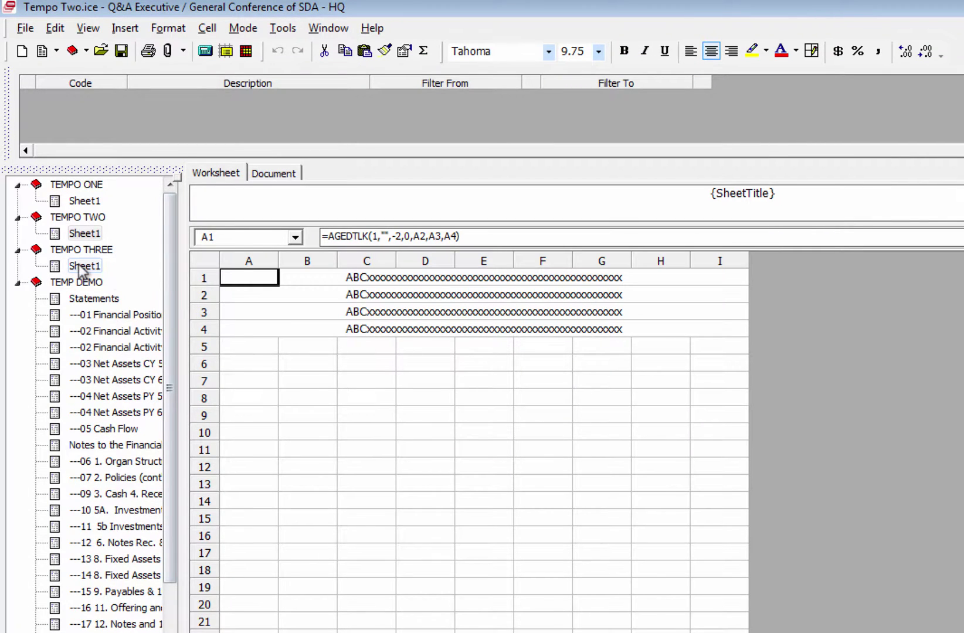
Step: In TEMPO THREE's Sheet1, add Name/Address 2 to the output of cell A1's Reference Link with target cell A2
left_click(82, 267)
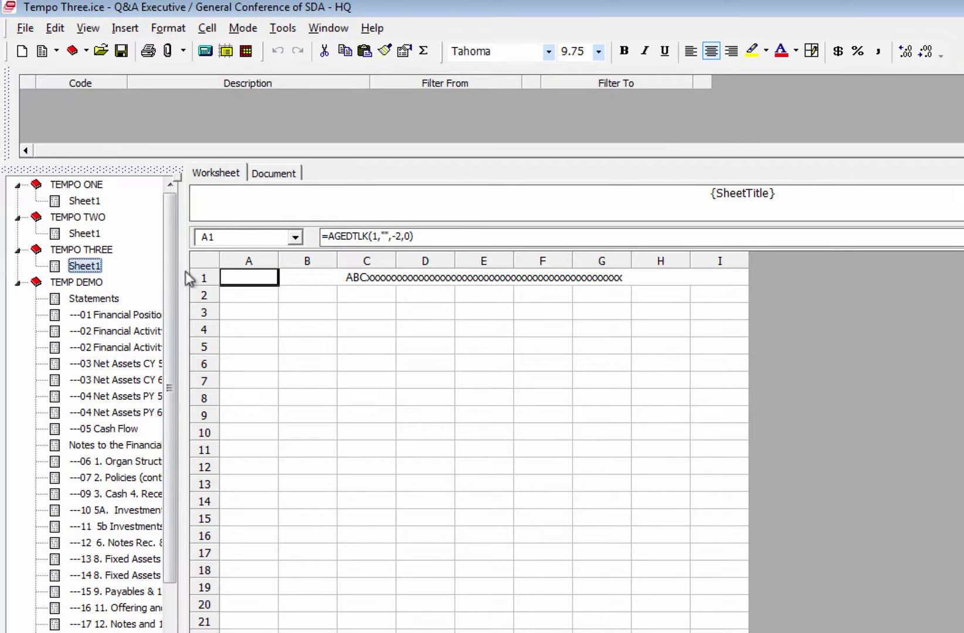
double_click(244, 279)
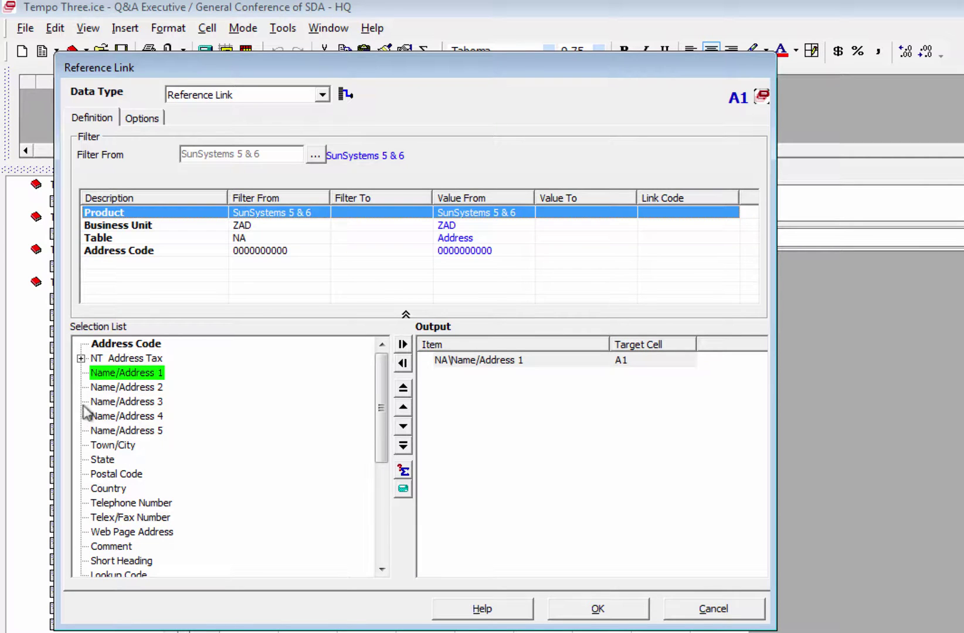
left_click_drag(106, 391, 453, 393)
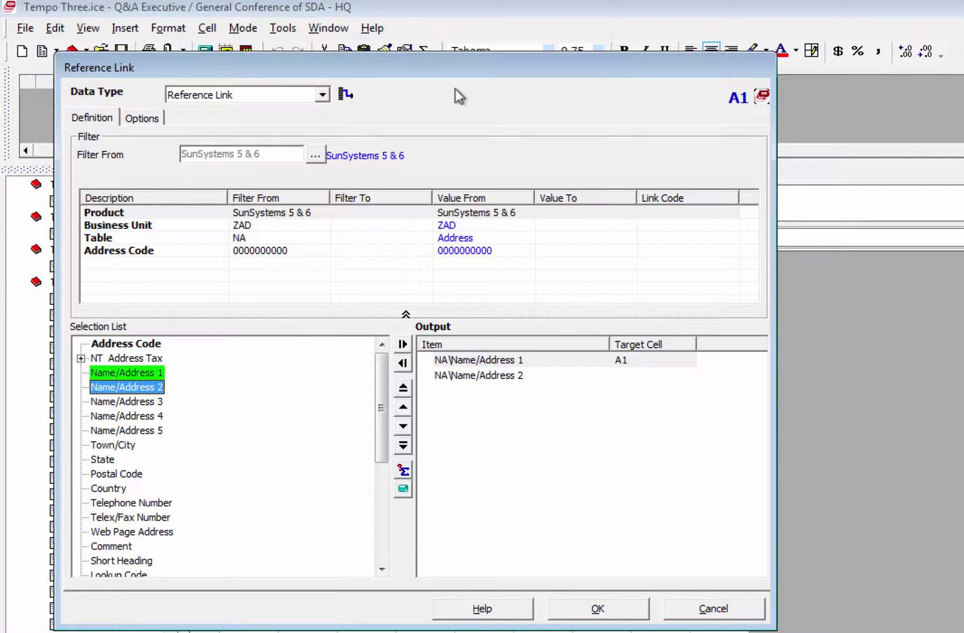
left_click_drag(448, 69, 750, 173)
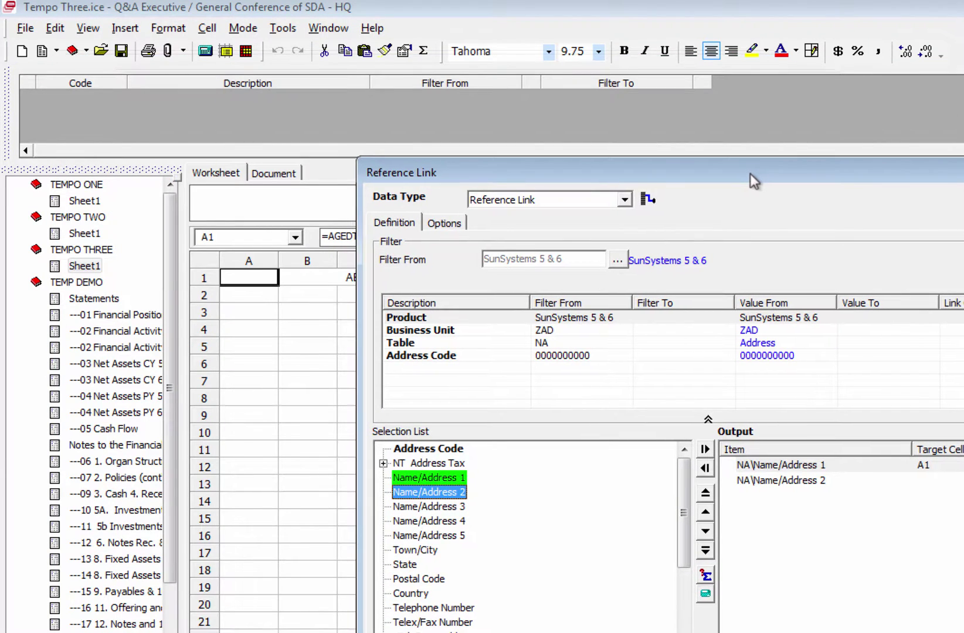
left_click(359, 304)
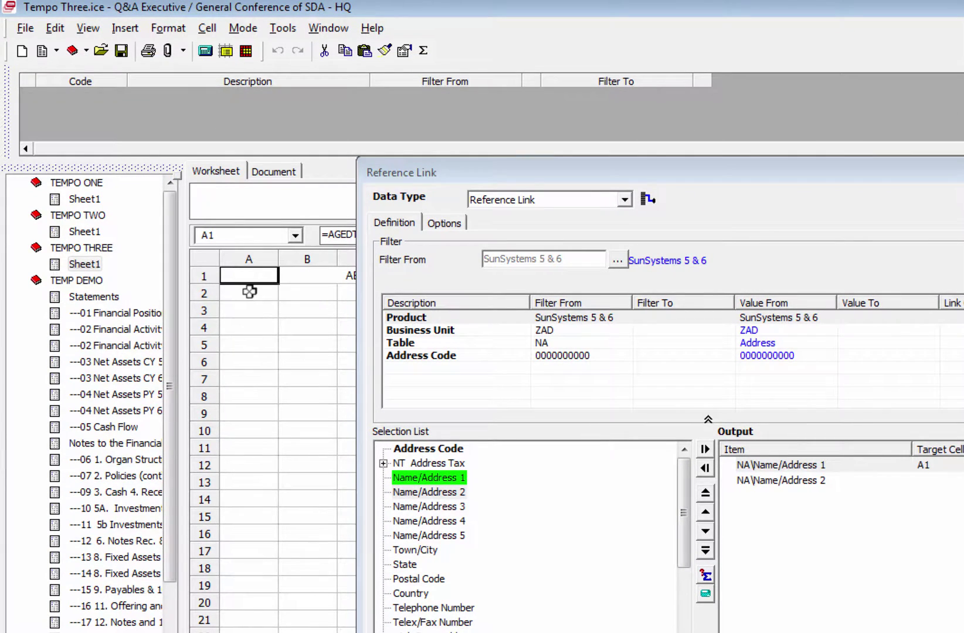
left_click(250, 292)
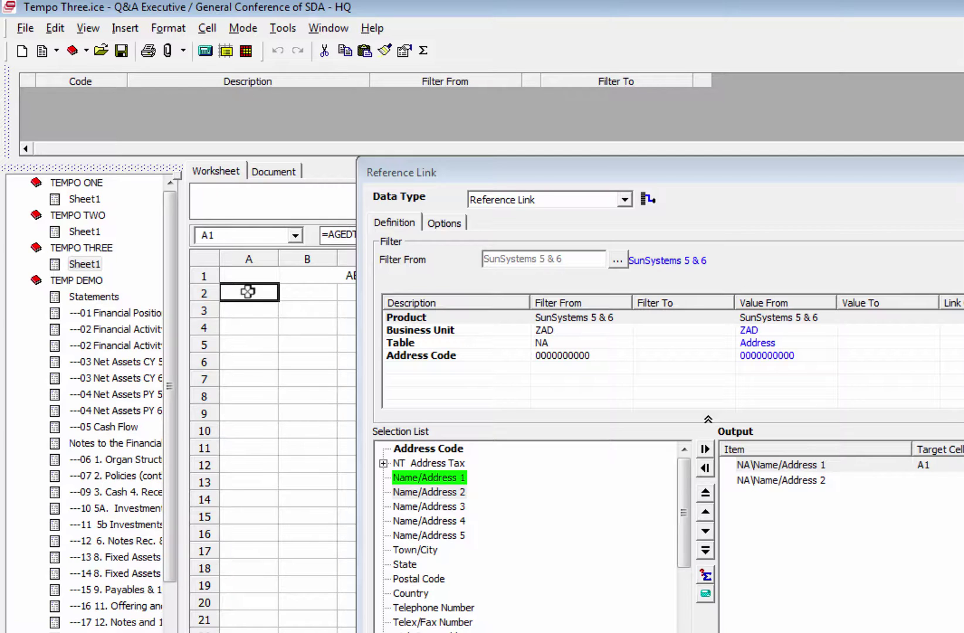
left_click(765, 481)
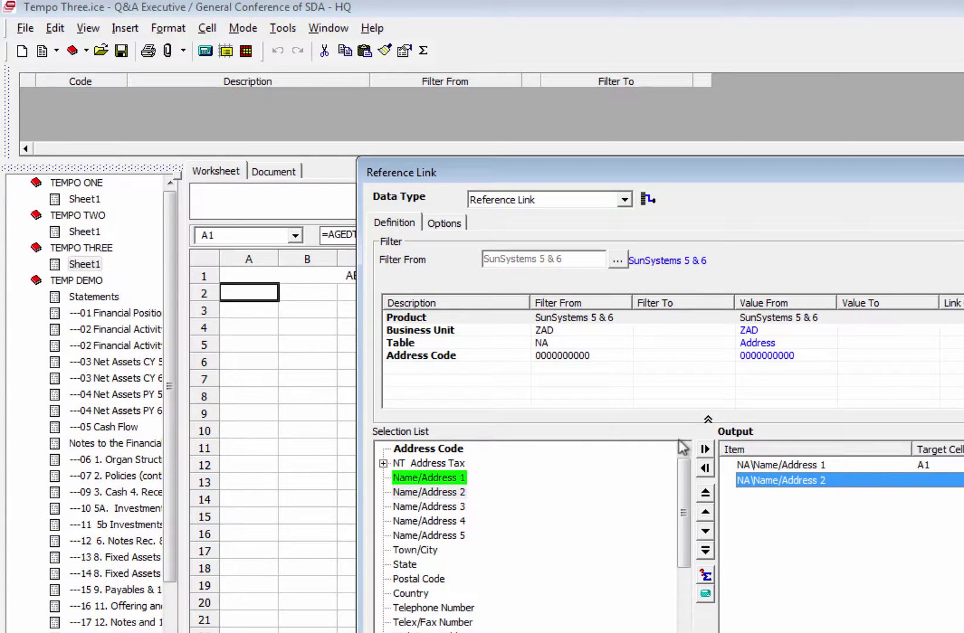
left_click(306, 302)
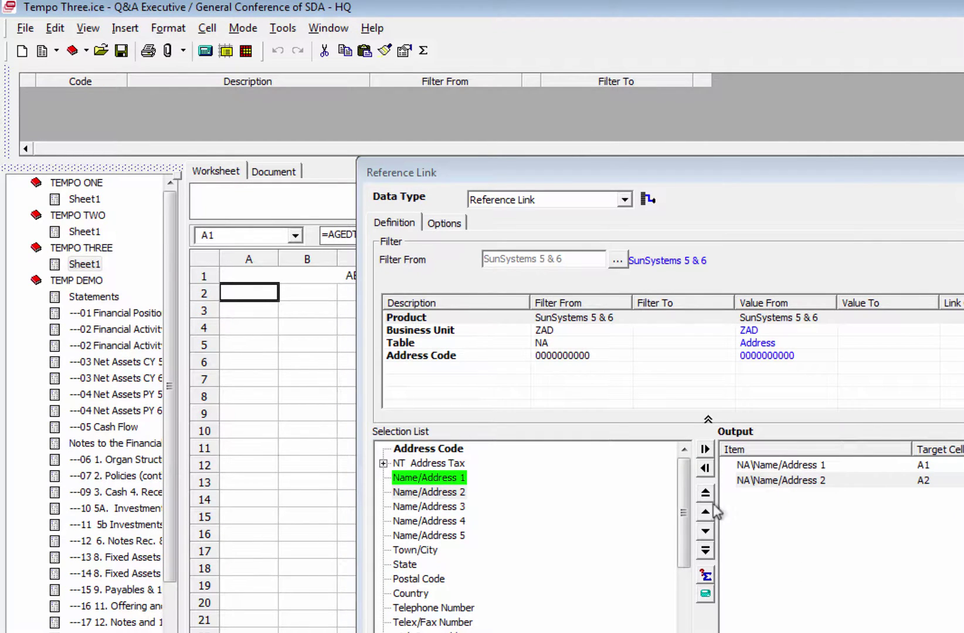
Step: Add Name/Address 3 to the Reference Link's output and assign it to target cell A3
left_click_drag(456, 493, 818, 523)
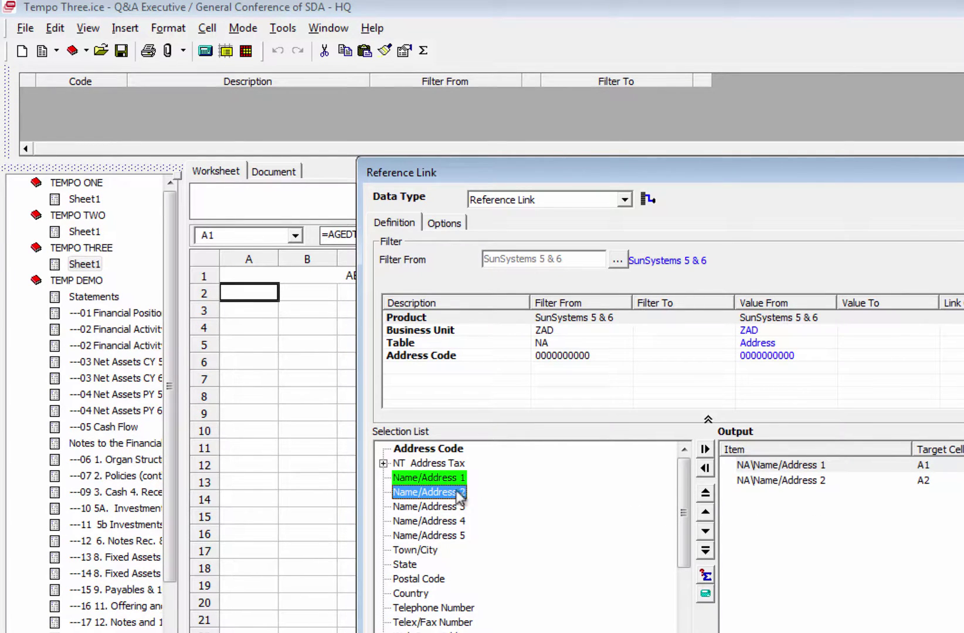
left_click_drag(455, 508, 781, 522)
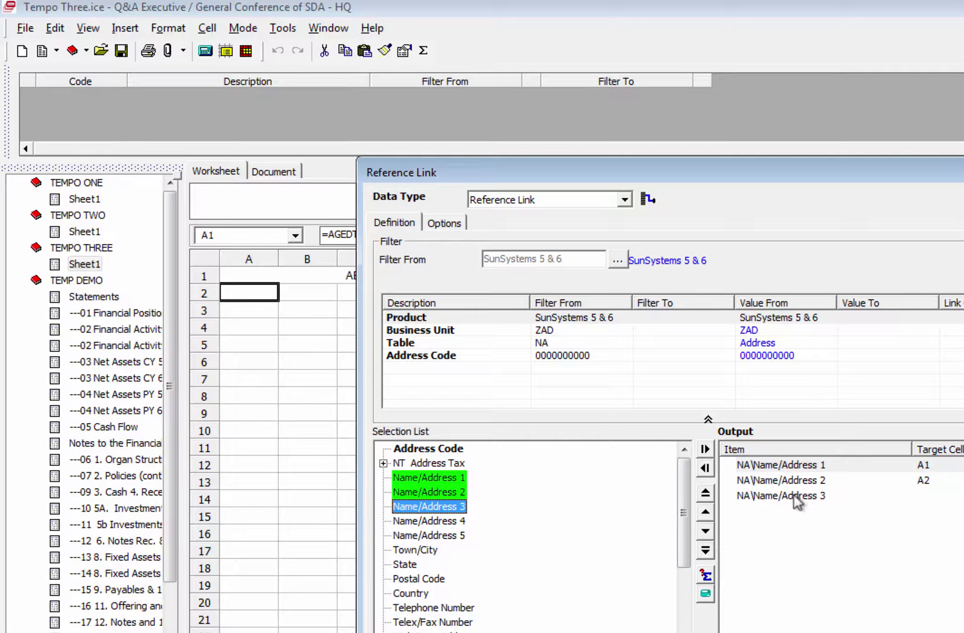
left_click(786, 495)
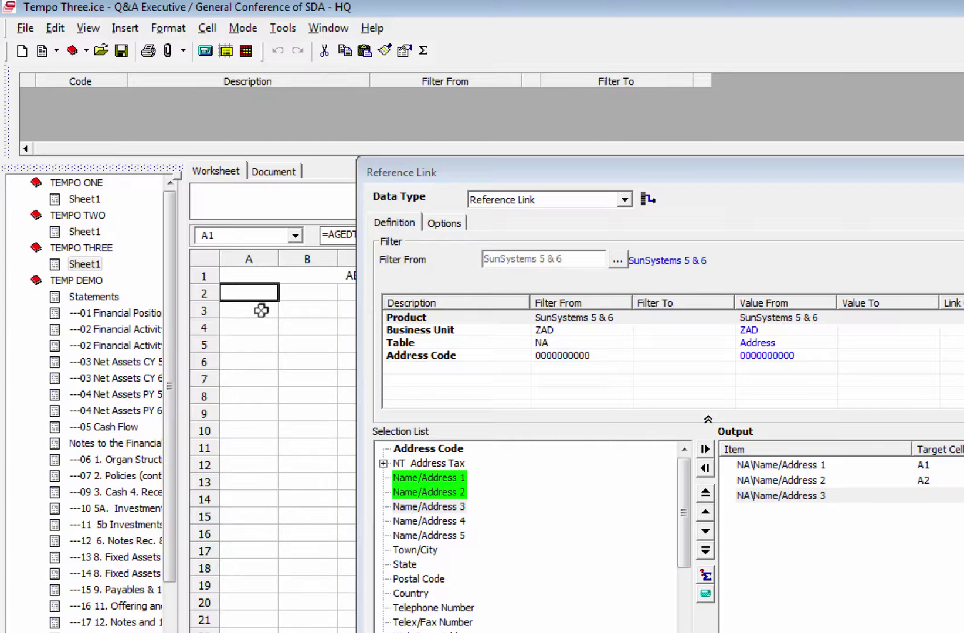
left_click(261, 311)
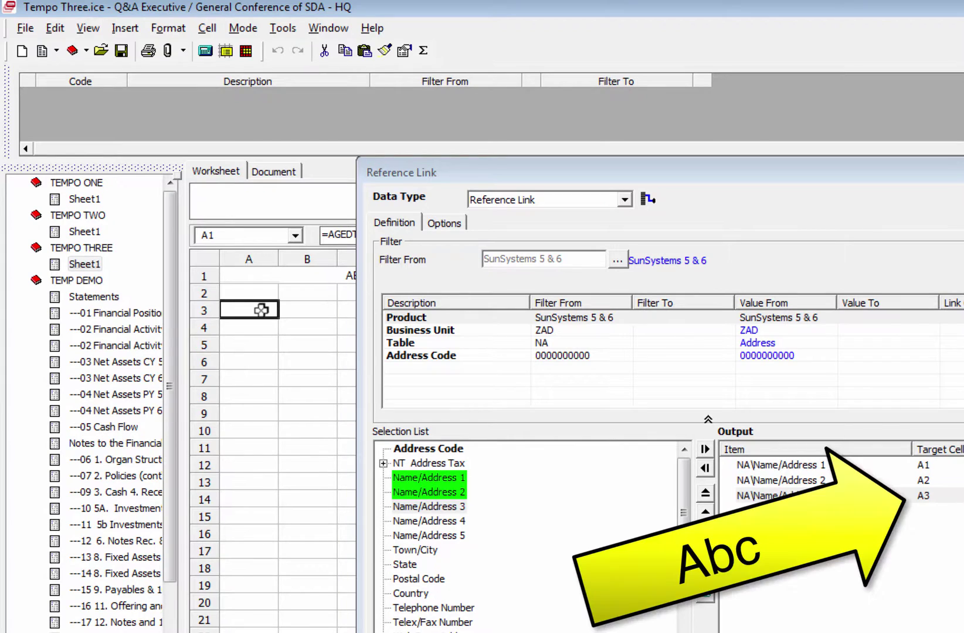
Step: Add Name/Address 4 to the Reference Link's output with target cell A4 and accept the link definition
left_click(431, 508)
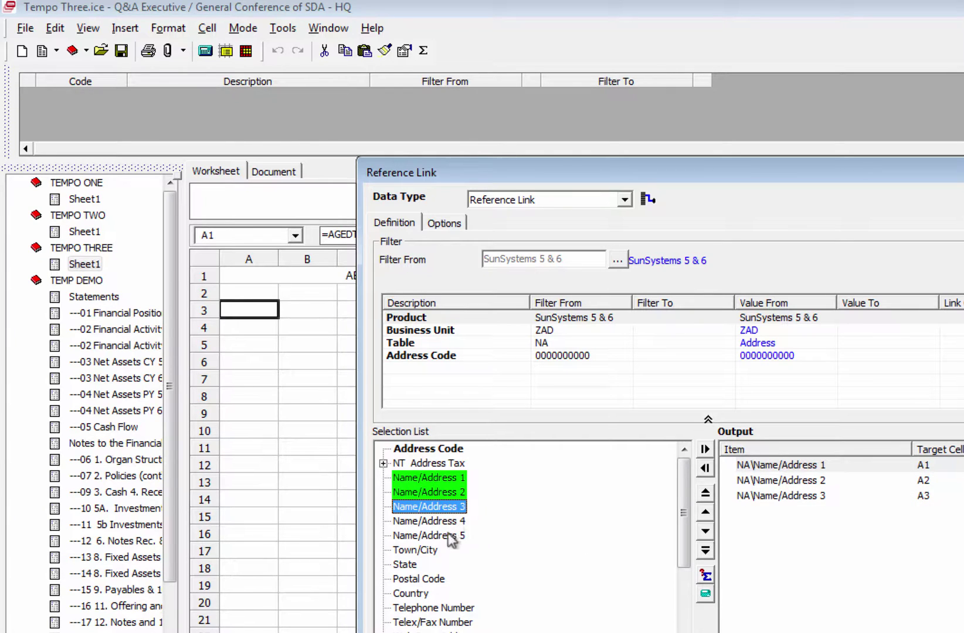
double_click(447, 522)
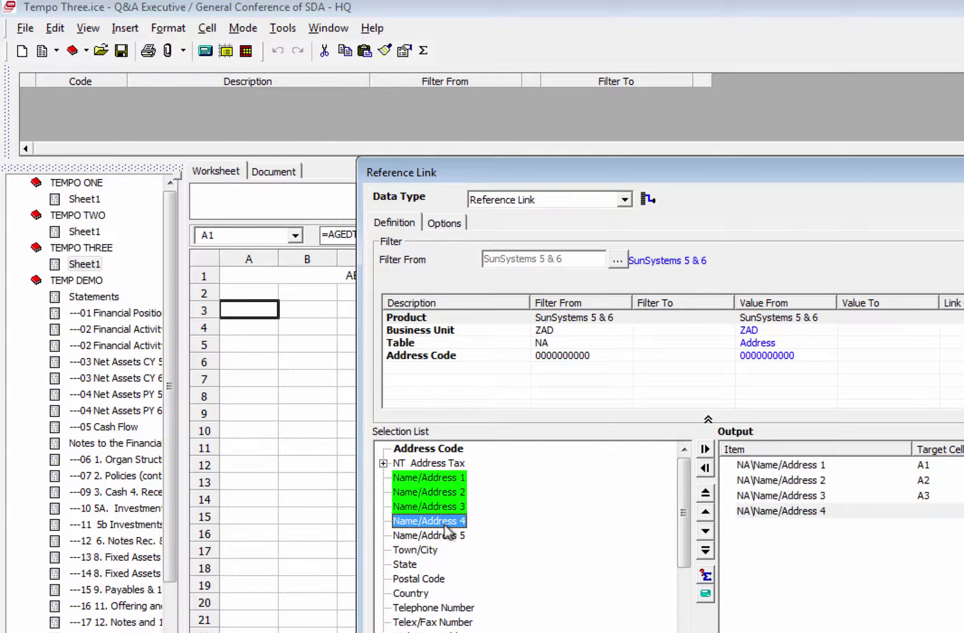
left_click_drag(821, 514, 267, 327)
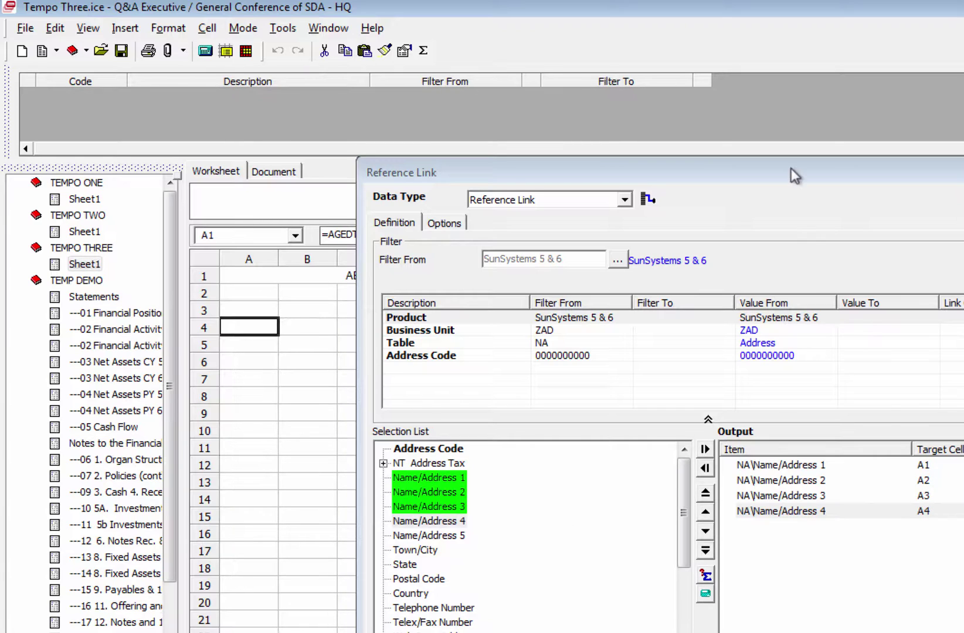
left_click_drag(792, 170, 663, 64)
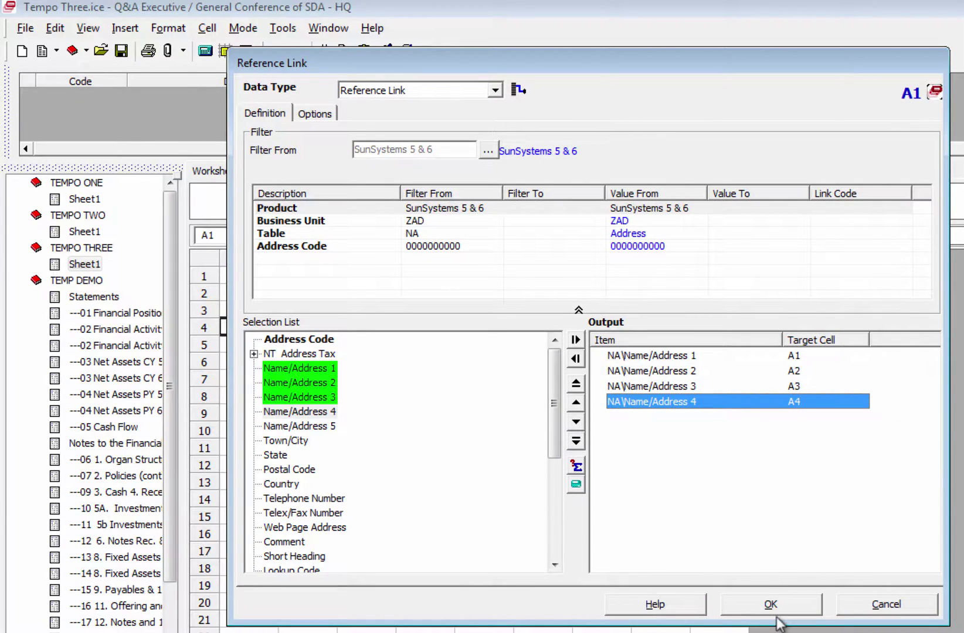
left_click(775, 611)
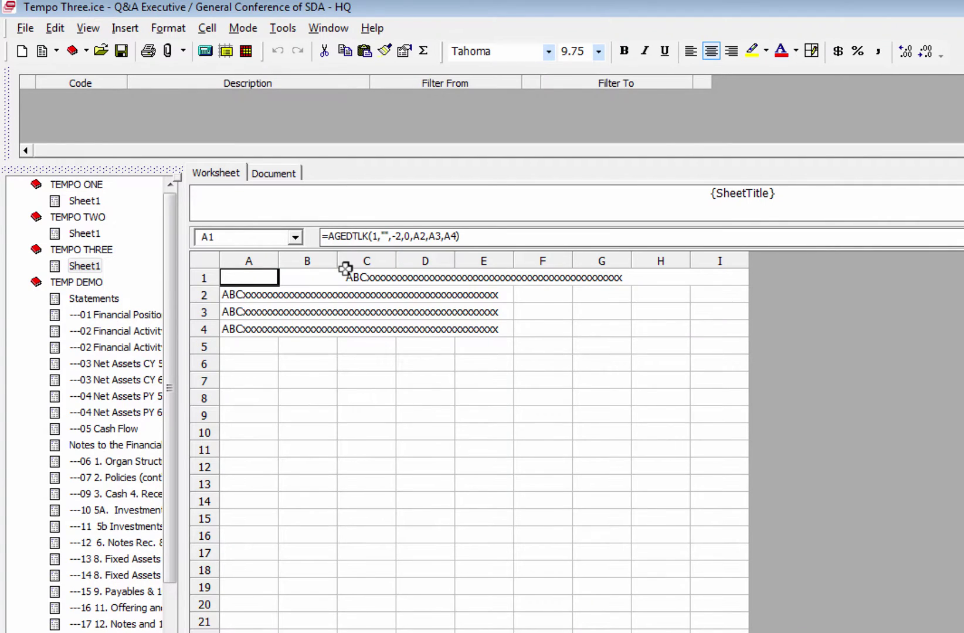
Step: Set the horizontal alignment of cells A2 through I4 to Center Across Cells
left_click_drag(234, 292, 711, 340)
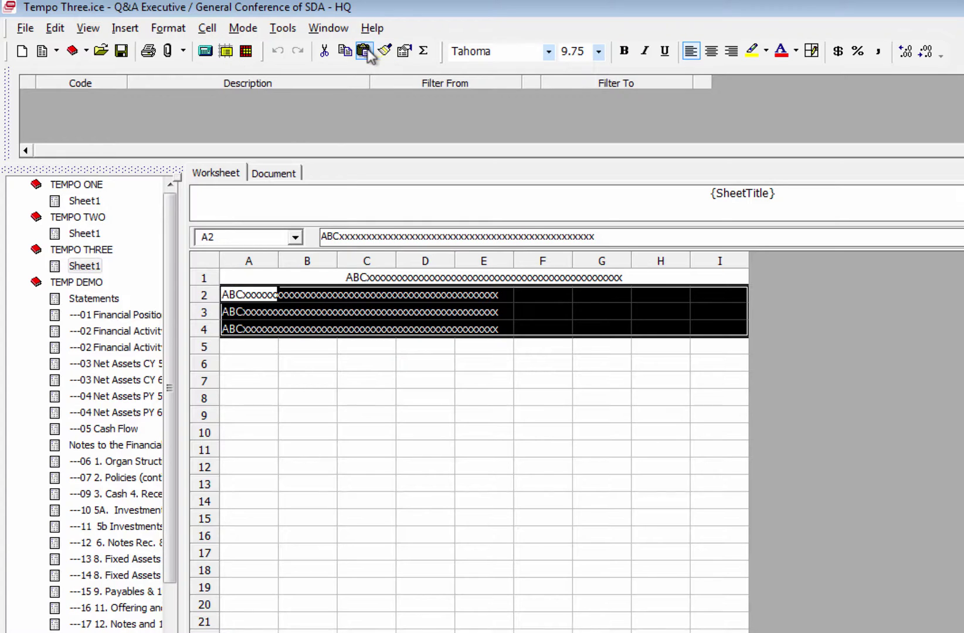
left_click(406, 50)
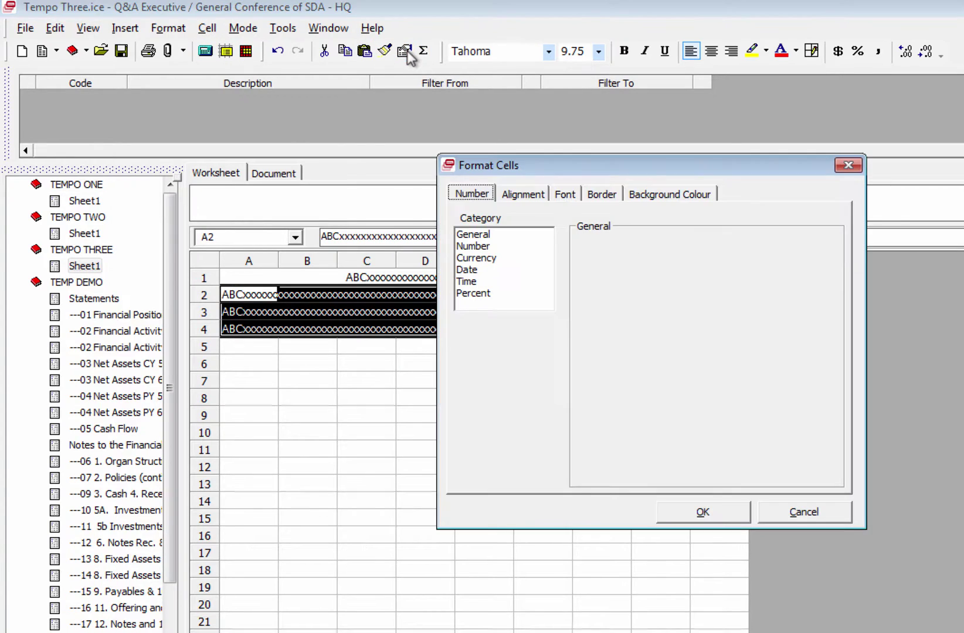
left_click(522, 195)
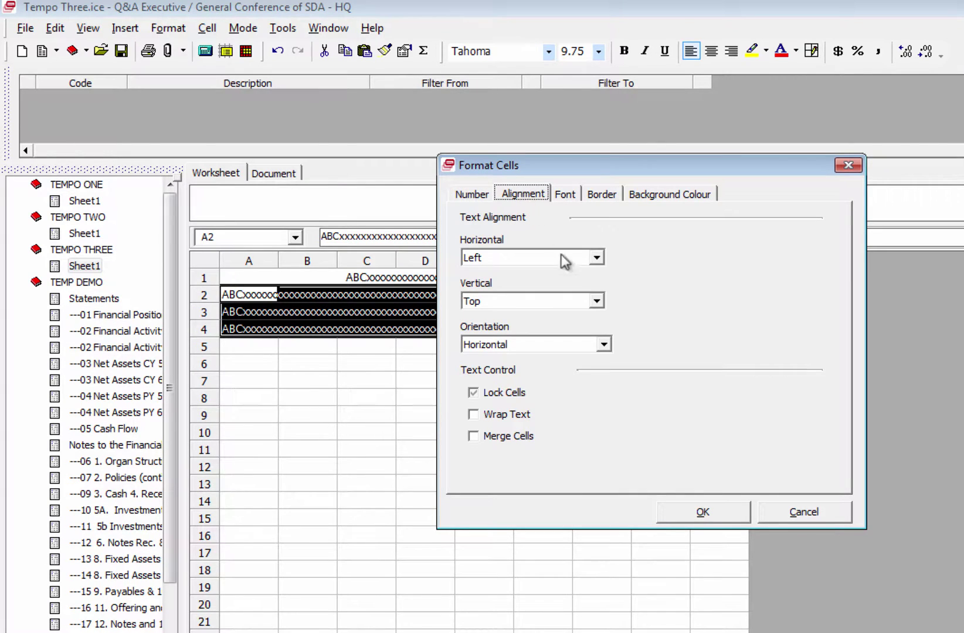
left_click(597, 258)
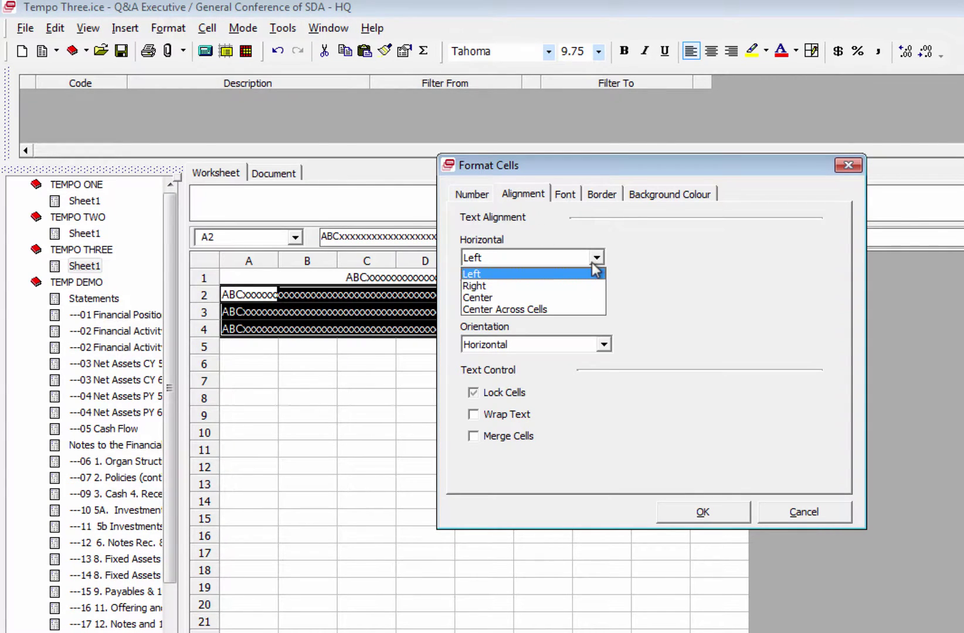
left_click(579, 307)
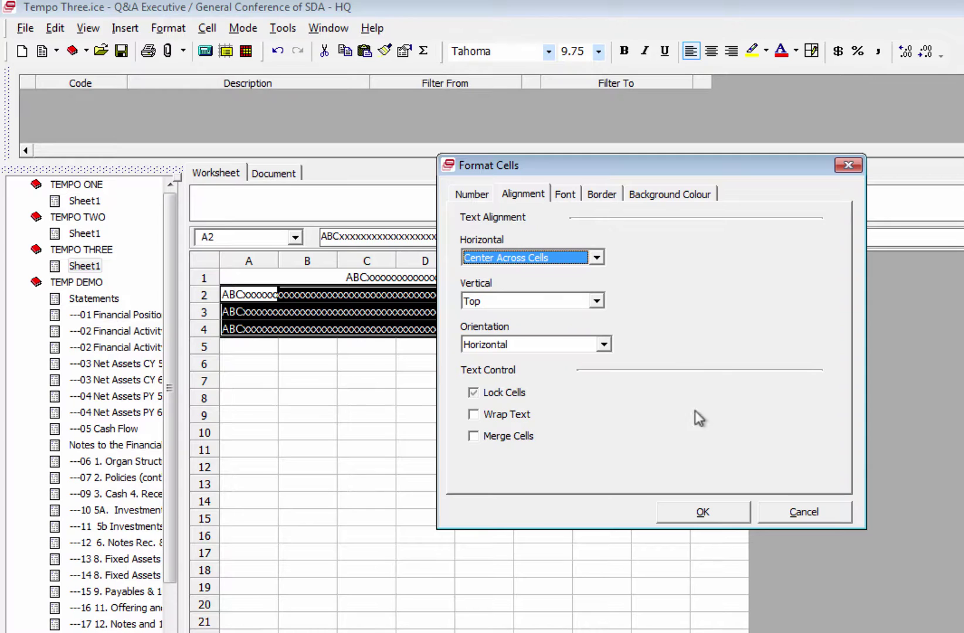
left_click(703, 514)
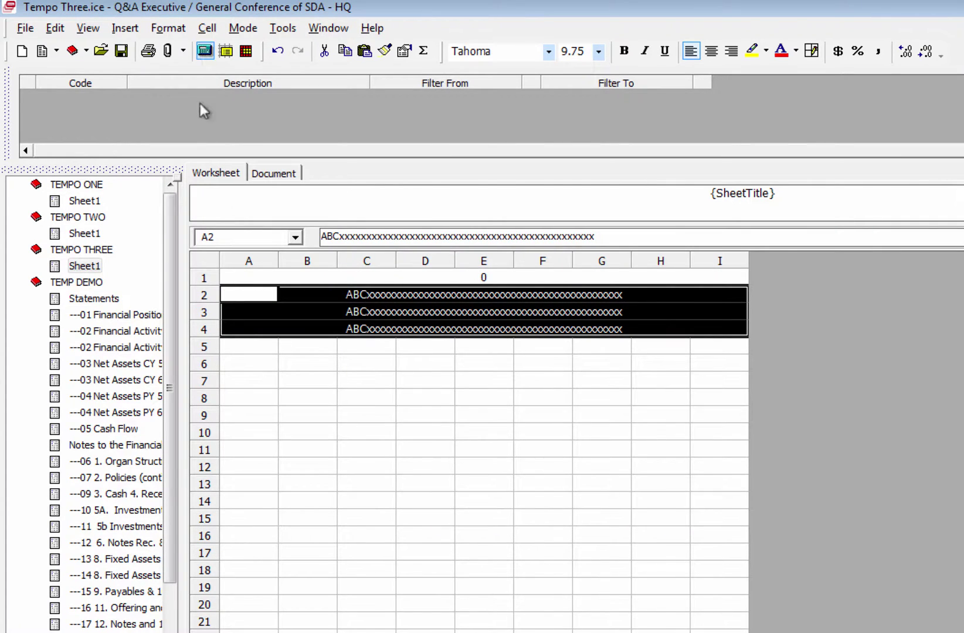
Step: Extract the primary worksheets to fill TEMPO THREE's Sheet1 with the address data
left_click(205, 51)
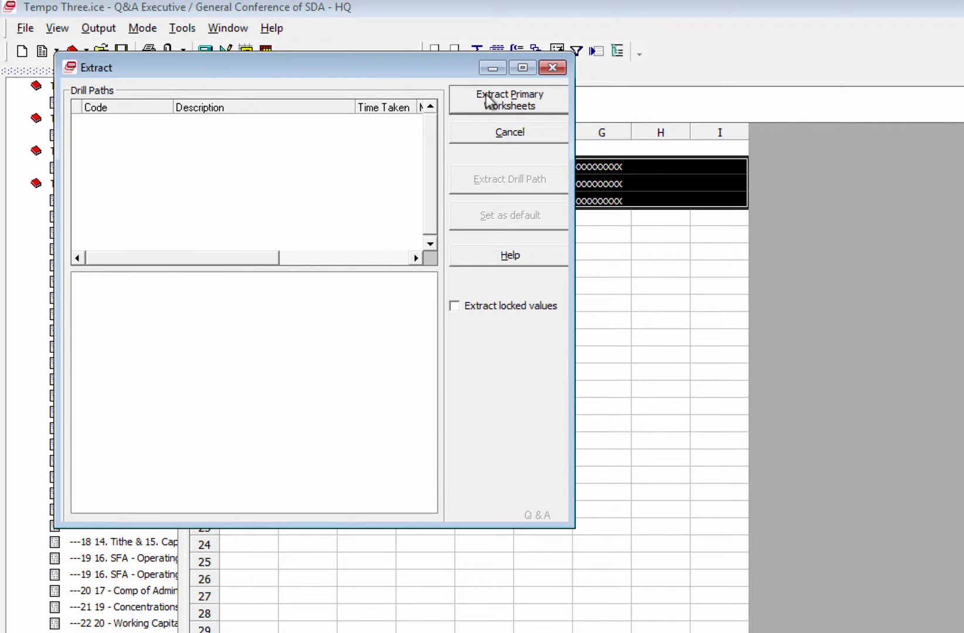
left_click(488, 94)
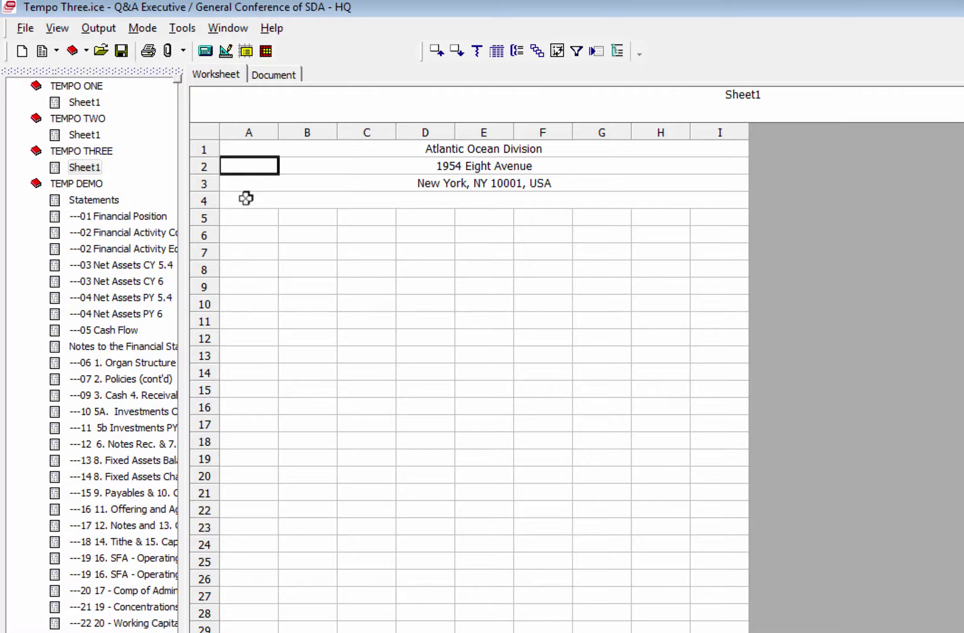
Step: Open the 01 Financial Position worksheet of TEMP DEMO to view its statement heading
left_click(79, 201)
left_click(117, 217)
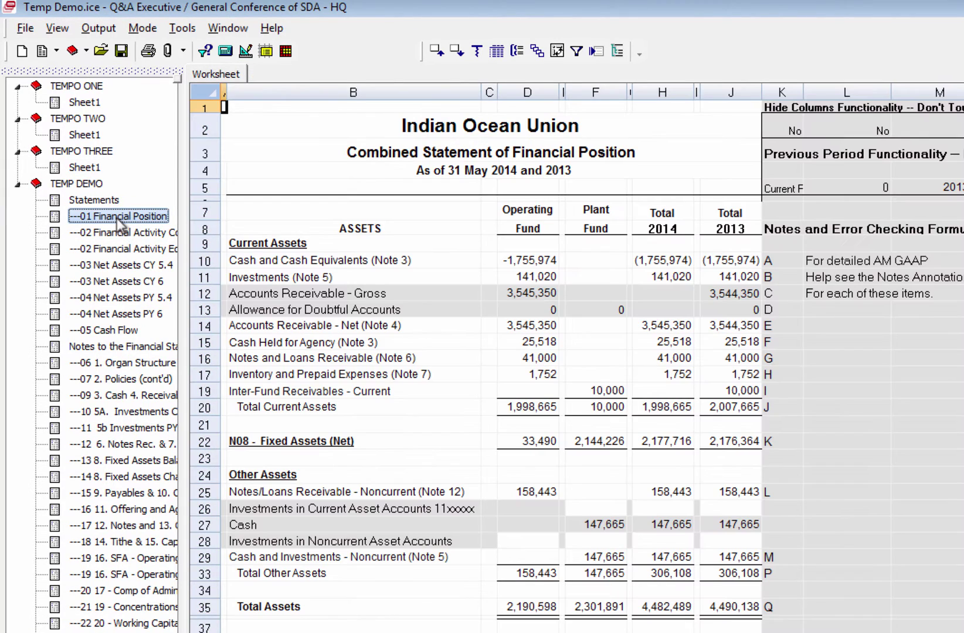